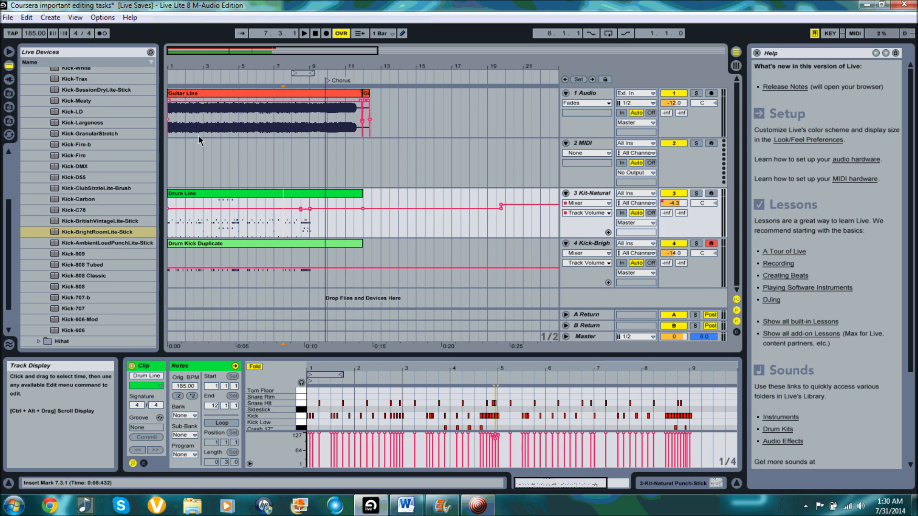
Try splitting the Drum Line clip at 7.3.1 and again at 6.3.1, undoing each split
{"action": "left_click", "coordinate": [26, 17]}
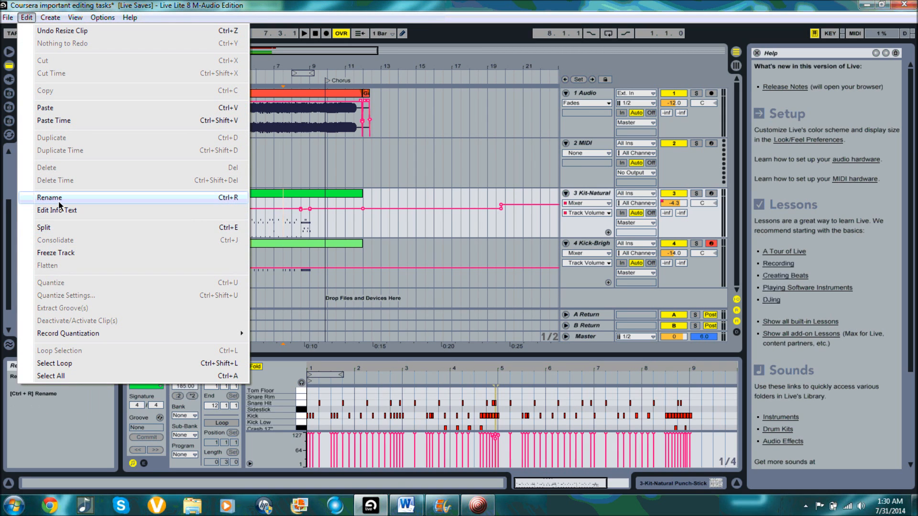
{"action": "left_click", "coordinate": [58, 232]}
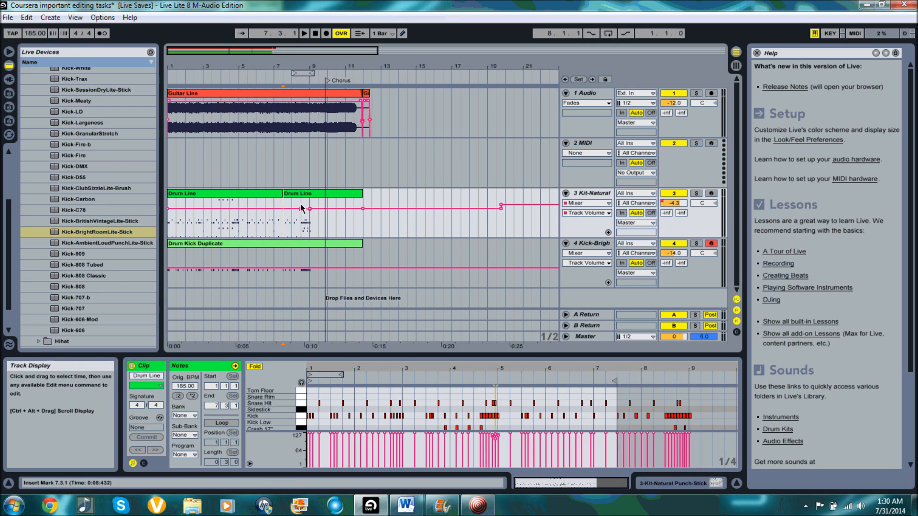
{"action": "key", "text": "ctrl+z"}
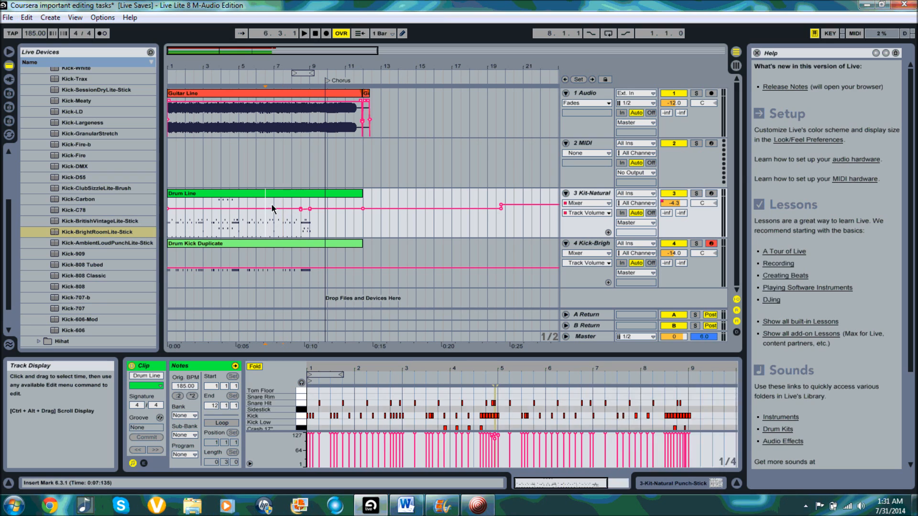
{"action": "left_click", "coordinate": [271, 208]}
{"action": "key", "text": "ctrl+e"}
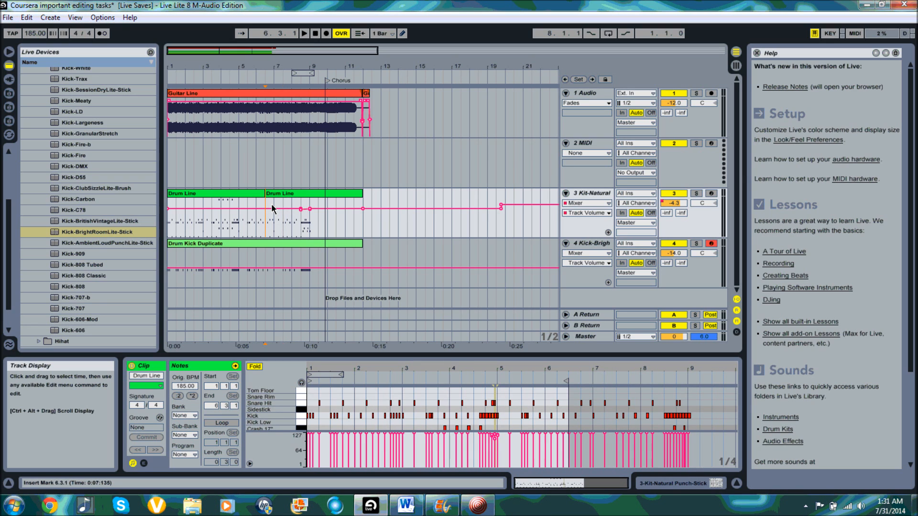
{"action": "key", "text": "ctrl+z"}
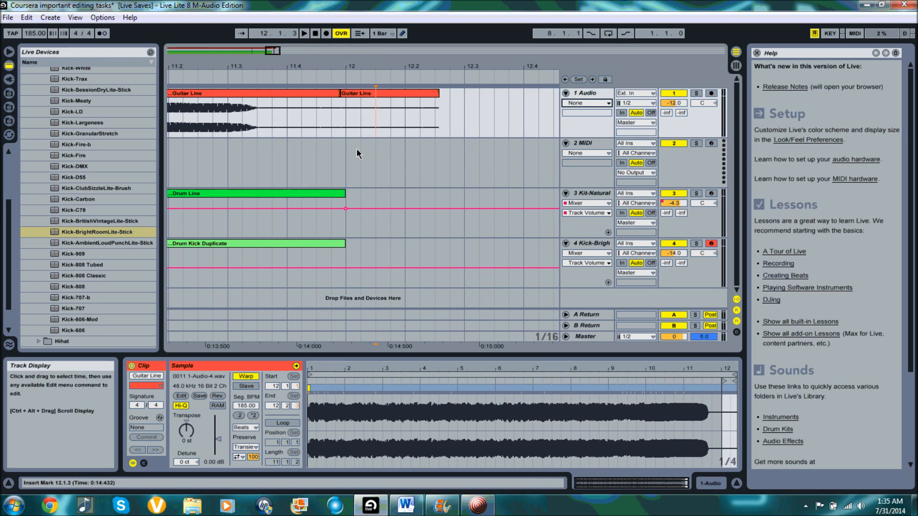
Show fades on the audio track and crossfade the two Guitar Line clips at their boundary near 11.4.4
{"action": "left_click", "coordinate": [341, 102]}
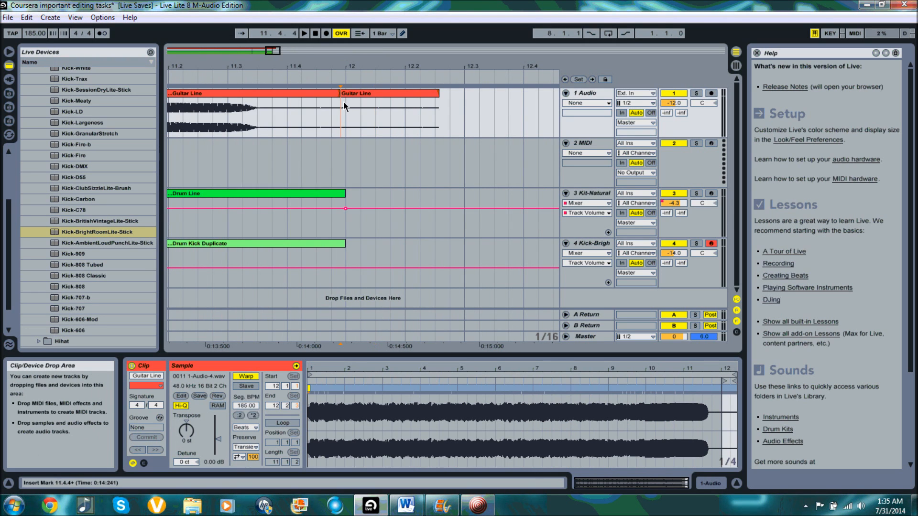
{"action": "left_click", "coordinate": [595, 103]}
{"action": "left_click", "coordinate": [590, 119]}
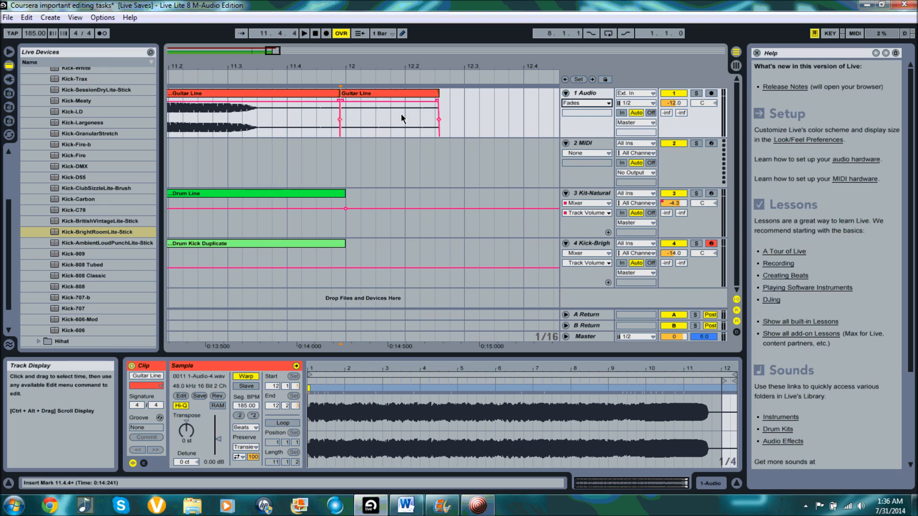
{"action": "mouse_move", "coordinate": [341, 103]}
{"action": "left_mouse_down"}
{"action": "mouse_move", "coordinate": [334, 106]}
{"action": "mouse_move", "coordinate": [347, 104]}
{"action": "left_mouse_up"}
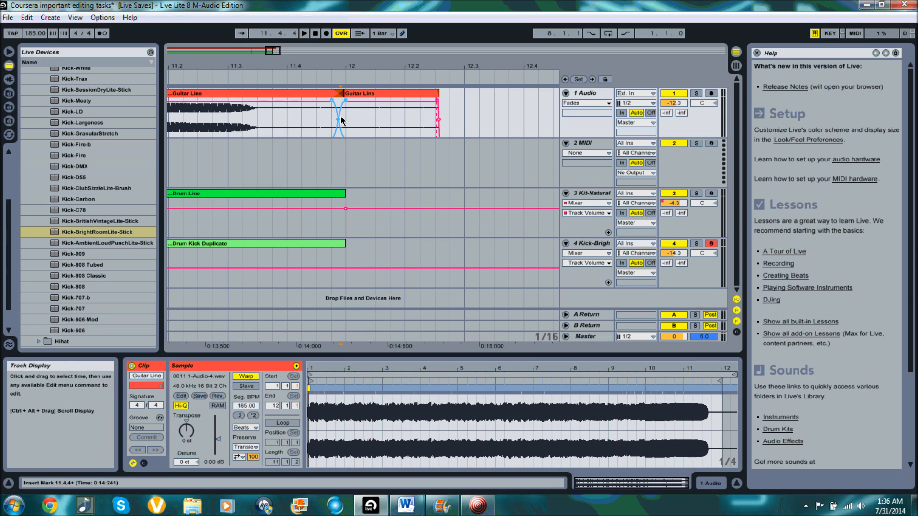
{"action": "mouse_move", "coordinate": [340, 122]}
{"action": "left_mouse_down"}
{"action": "mouse_move", "coordinate": [347, 124]}
{"action": "mouse_move", "coordinate": [337, 119]}
{"action": "mouse_move", "coordinate": [338, 127]}
{"action": "mouse_move", "coordinate": [338, 118]}
{"action": "left_mouse_up"}
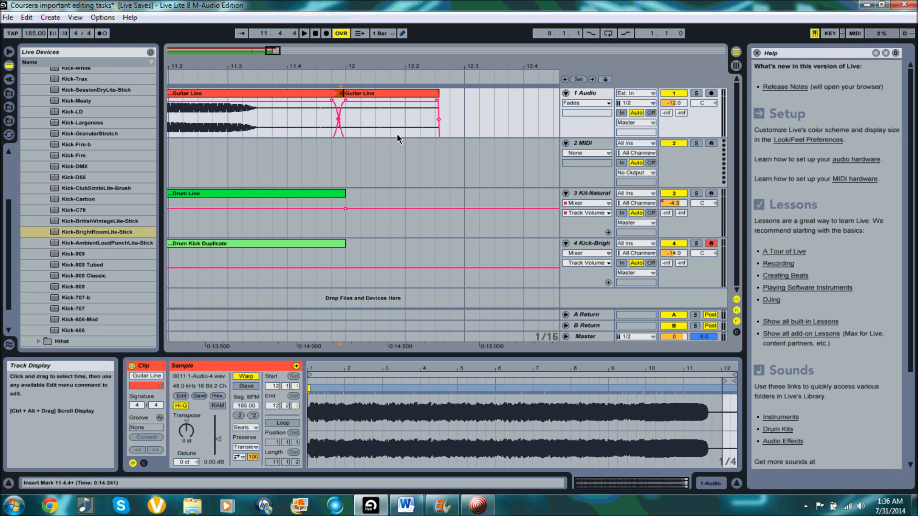
Undo the crossfade and the preceding edits back to the point where the two Guitar Line clips meet at 12.1.1
{"action": "key", "text": "ctrl+z"}
{"action": "key", "text": "ctrl+z"}
{"action": "key", "text": "ctrl+z"}
{"action": "key", "text": "ctrl+z"}
{"action": "key", "text": "ctrl+z"}
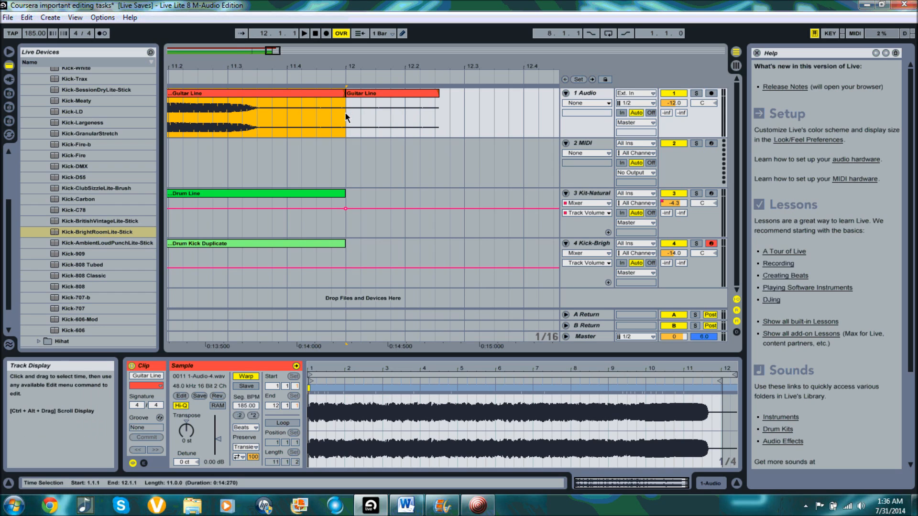
Show the audio track's fades and create a short crossfade between the two Guitar Line clips at 12.1.1
{"action": "left_click", "coordinate": [346, 118]}
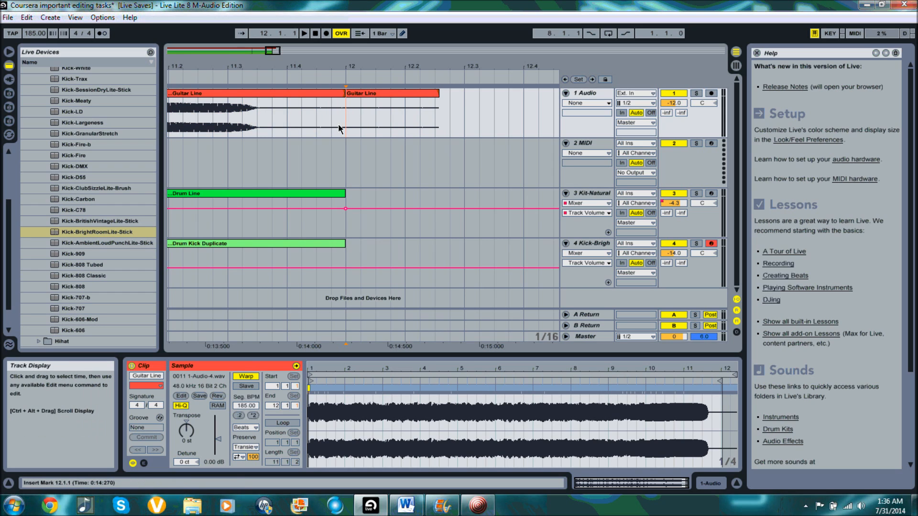
{"action": "key", "text": "ctrl+alt+f"}
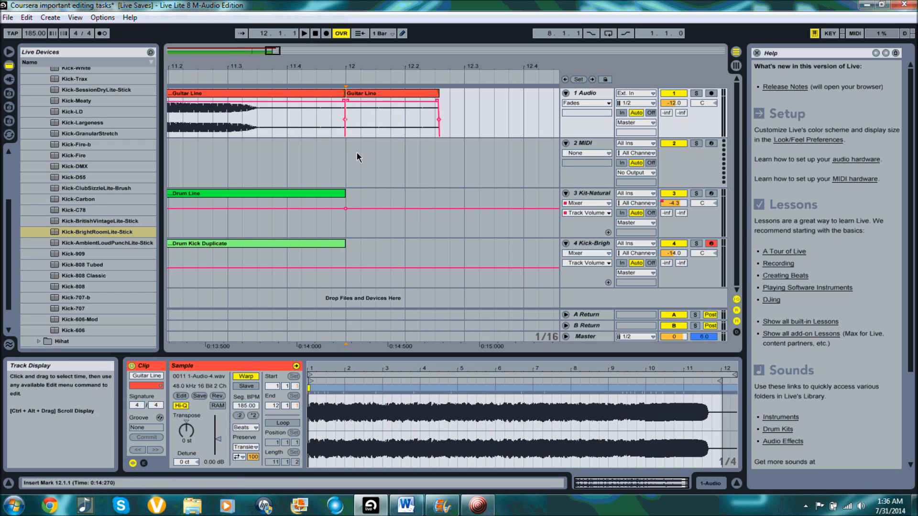
{"action": "left_click", "coordinate": [343, 101]}
{"action": "left_click_drag", "start_coordinate": [348, 99], "coordinate": [351, 101]}
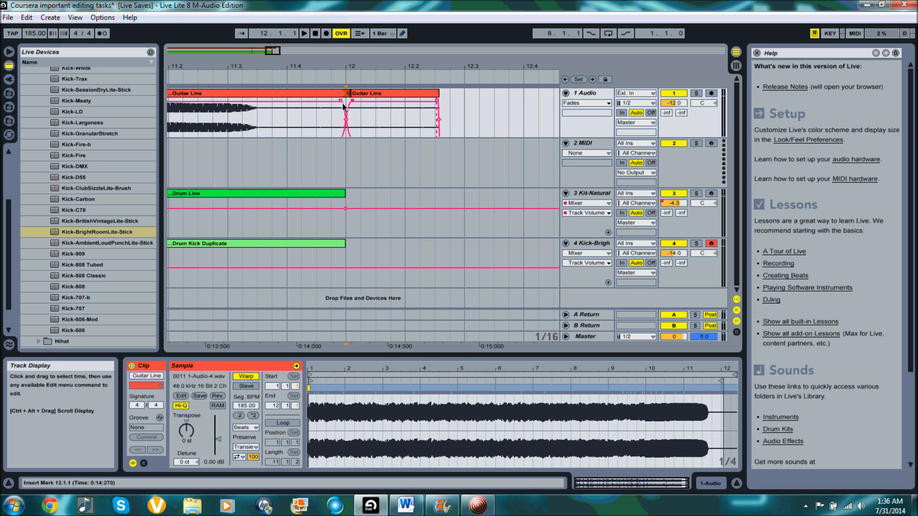
{"action": "left_click", "coordinate": [347, 114]}
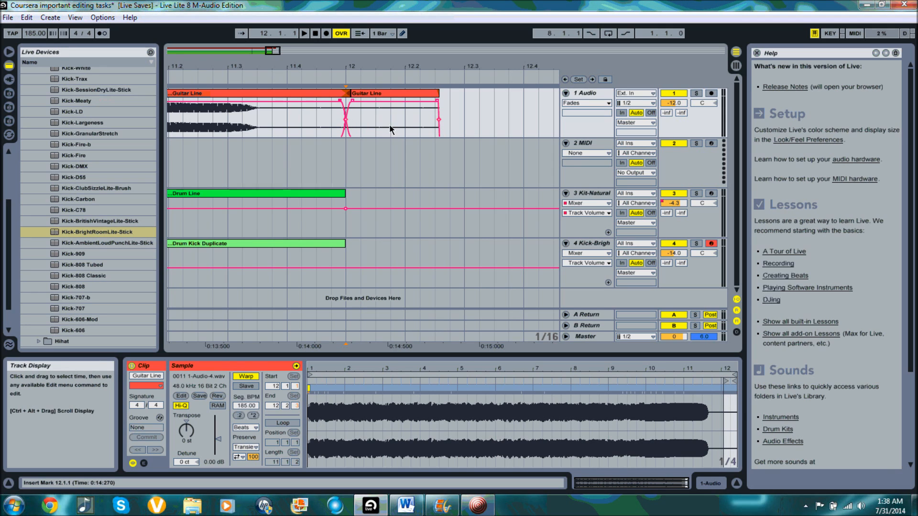
Consolidate the crossfaded guitar section from 11.4.4 to 12.2.4 into one clip
{"action": "left_click_drag", "start_coordinate": [446, 121], "coordinate": [333, 123]}
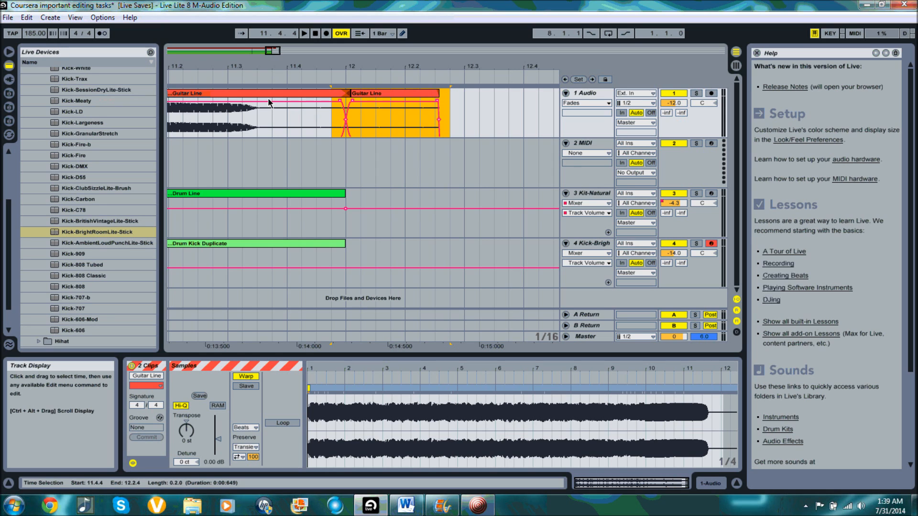
{"action": "right_click", "coordinate": [383, 93]}
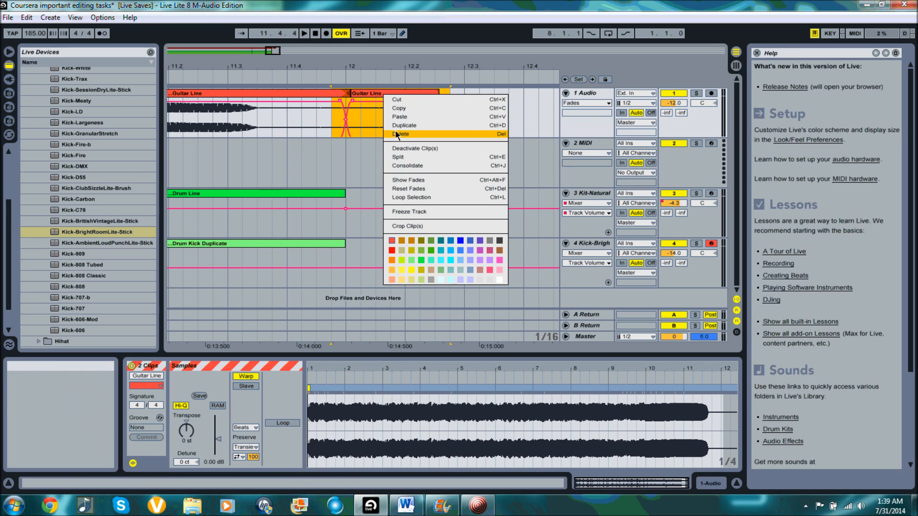
{"action": "left_click", "coordinate": [402, 166]}
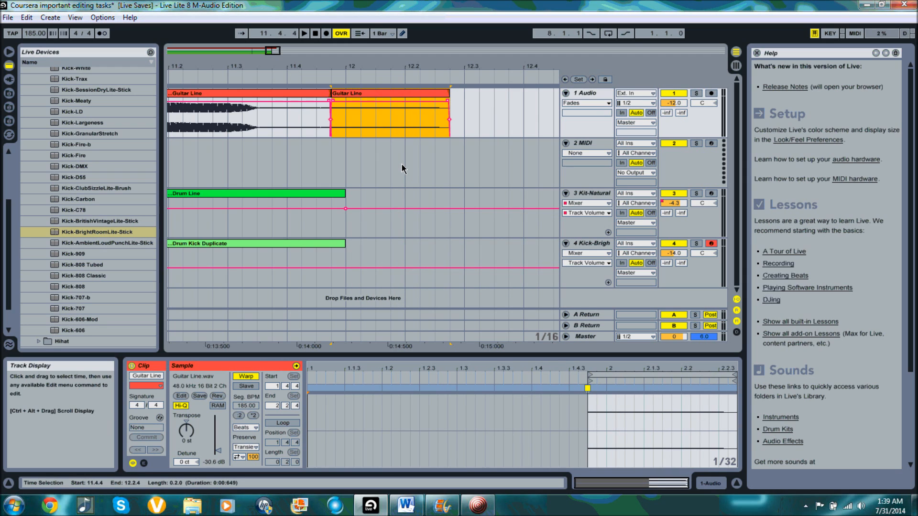
Consolidate the audio track's range from 11.4.3 to 12.2.4 into one clip
{"action": "left_click_drag", "start_coordinate": [315, 122], "coordinate": [452, 91]}
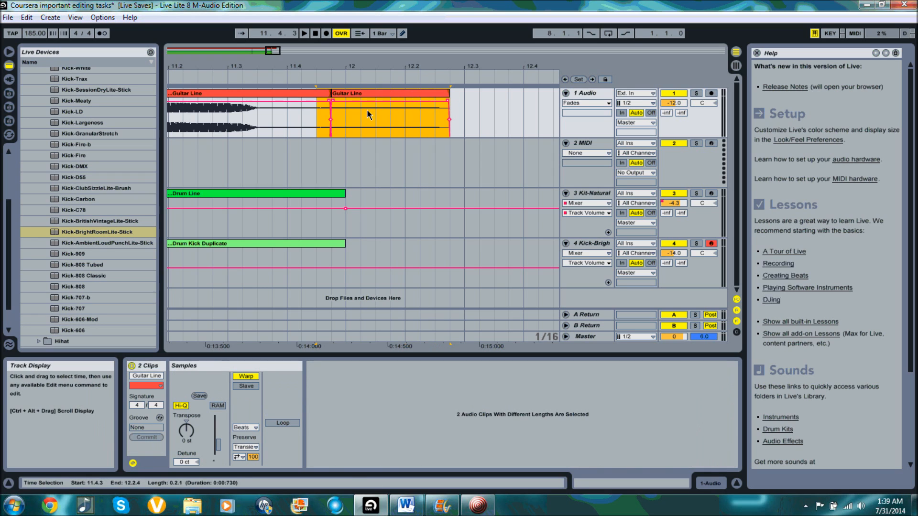
{"action": "right_click", "coordinate": [371, 96]}
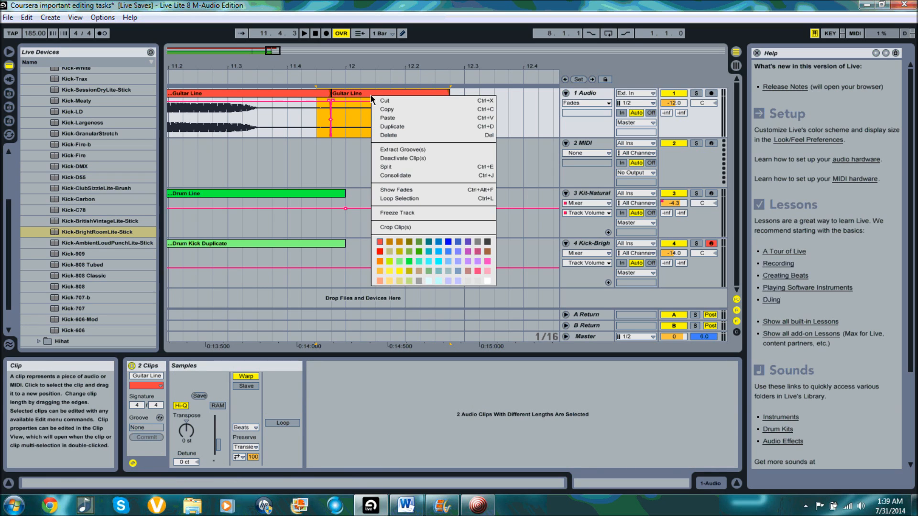
{"action": "left_click", "coordinate": [397, 176]}
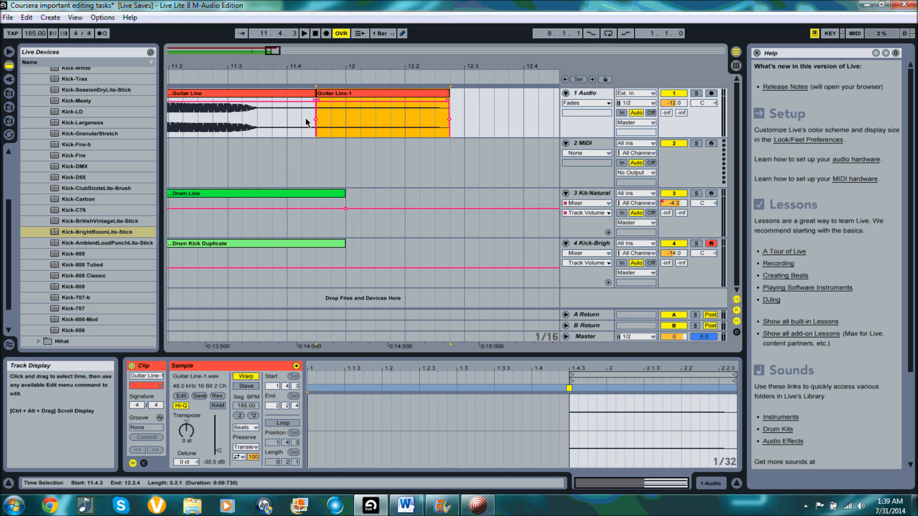
Crossfade the Guitar Line clip into Guitar Line-1 around 12.1.2 and consolidate the range from 11.4.2 to 12.2.4
{"action": "left_click_drag", "start_coordinate": [318, 95], "coordinate": [395, 101]}
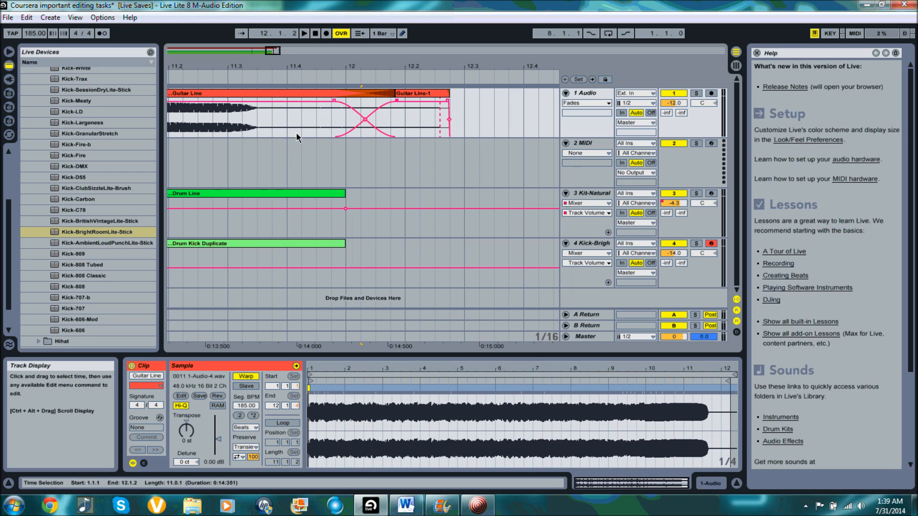
{"action": "left_click_drag", "start_coordinate": [301, 113], "coordinate": [452, 107]}
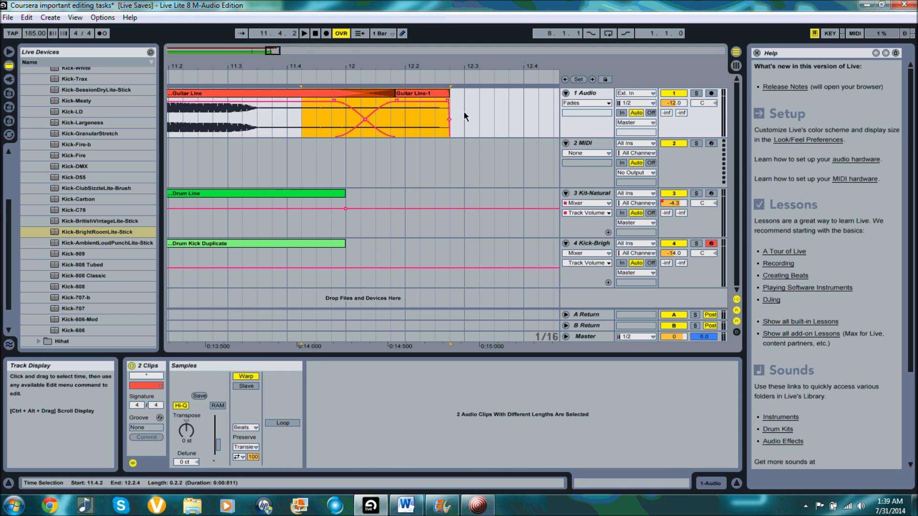
{"action": "key", "text": "ctrl+j"}
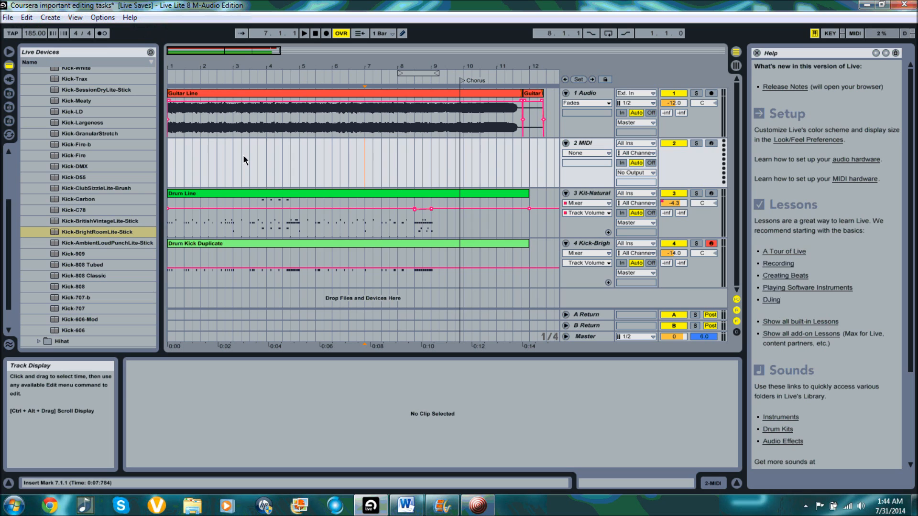
Try the Widest adaptive grid on the arrangement and return to a quarter-note grid
{"action": "right_click", "coordinate": [244, 161]}
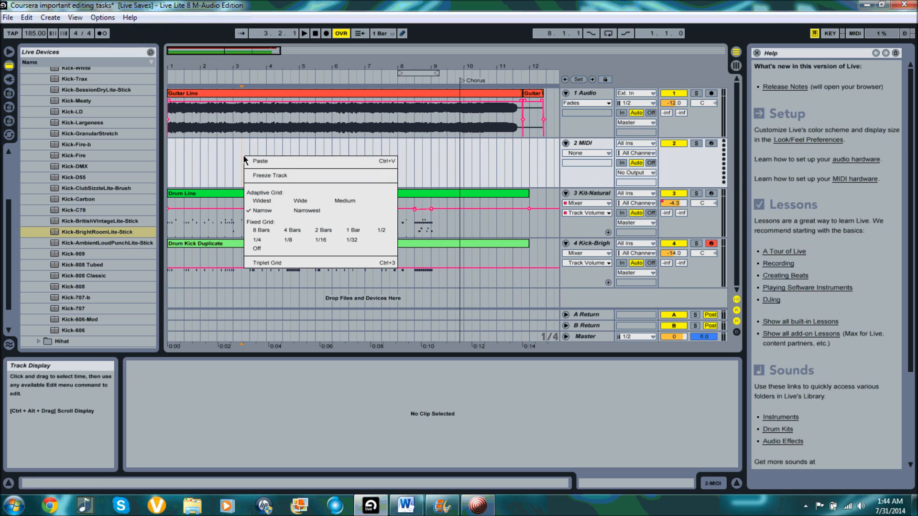
{"action": "left_click", "coordinate": [263, 205]}
{"action": "right_click", "coordinate": [262, 176]}
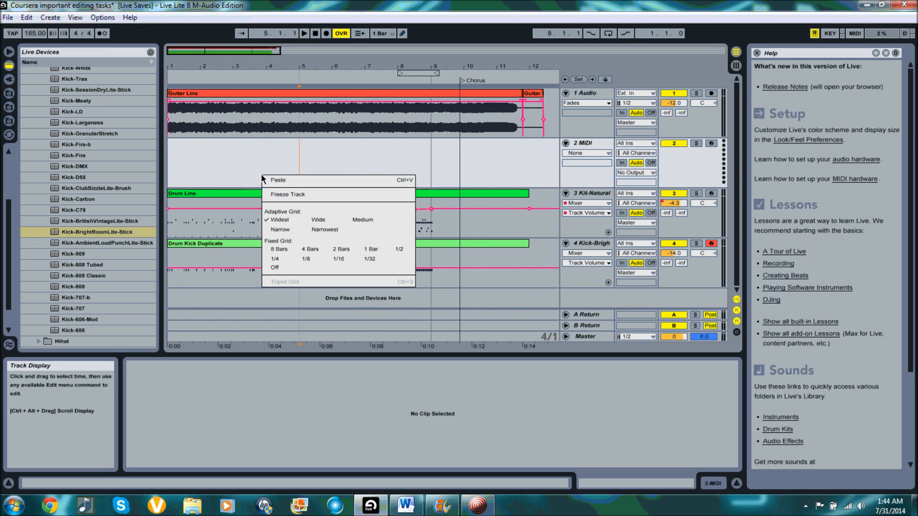
{"action": "left_click", "coordinate": [317, 229]}
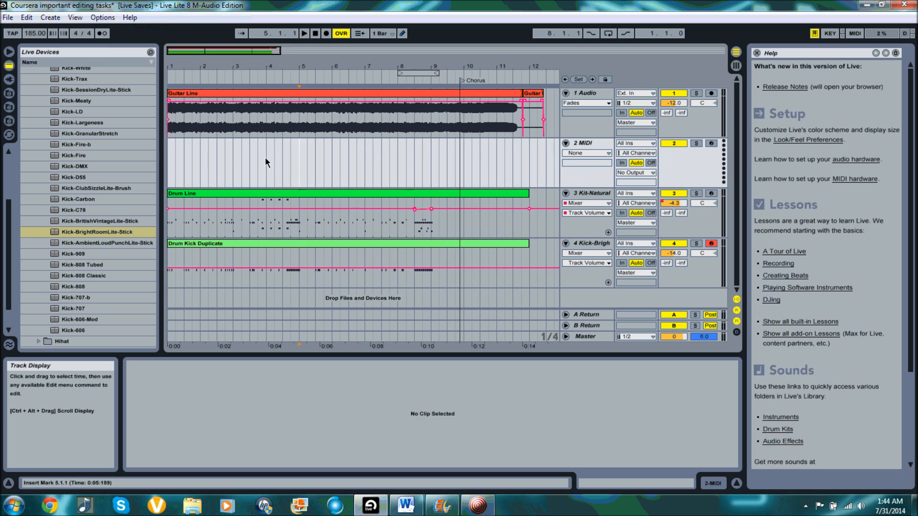
{"action": "right_click", "coordinate": [267, 162]}
{"action": "left_click", "coordinate": [293, 213]}
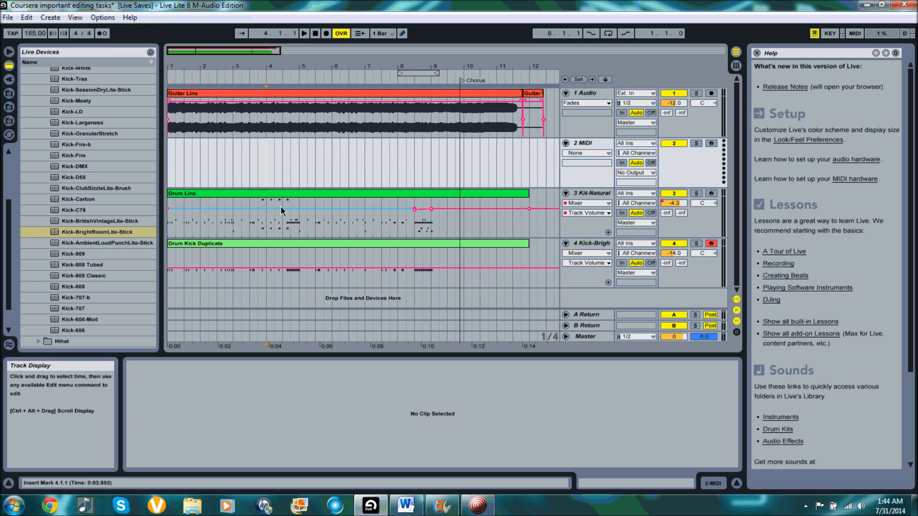
Try the fixed grid at 1/8 and 1/16, and turn the grid off
{"action": "right_click", "coordinate": [263, 175]}
{"action": "left_click", "coordinate": [295, 259]}
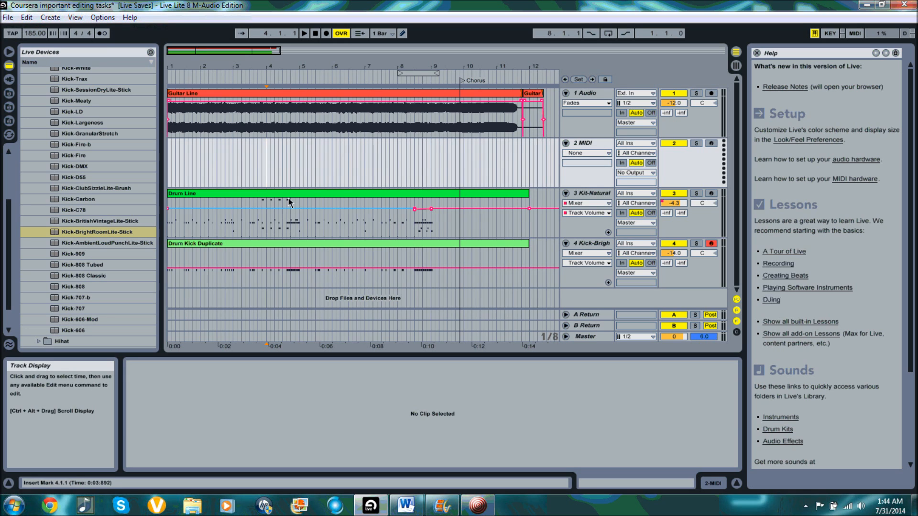
{"action": "right_click", "coordinate": [283, 176]}
{"action": "left_click", "coordinate": [365, 262]}
{"action": "right_click", "coordinate": [283, 178]}
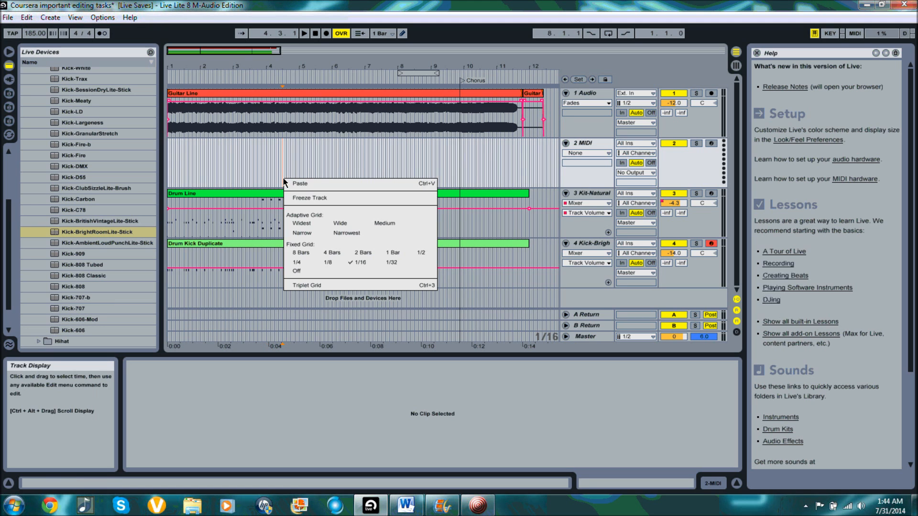
{"action": "left_click", "coordinate": [300, 271]}
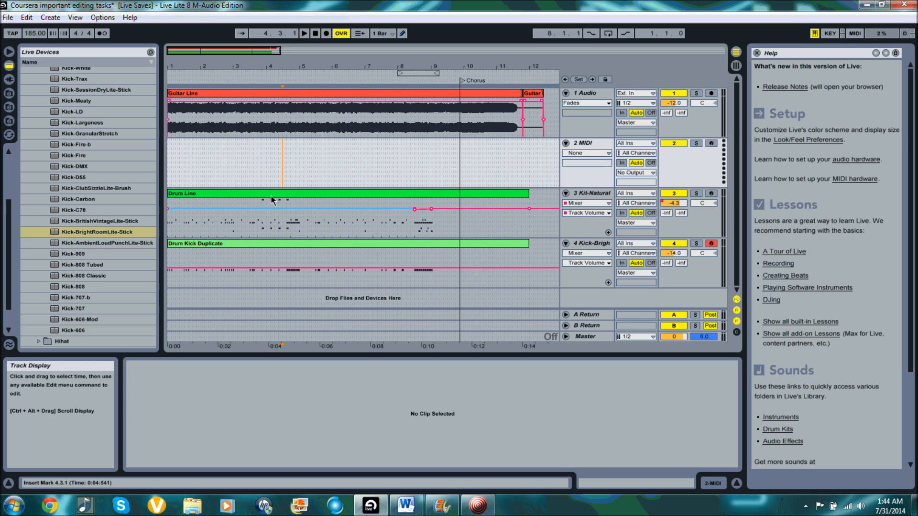
Turn the adaptive grid back on at Narrow and switch it to Wide
{"action": "right_click", "coordinate": [259, 172]}
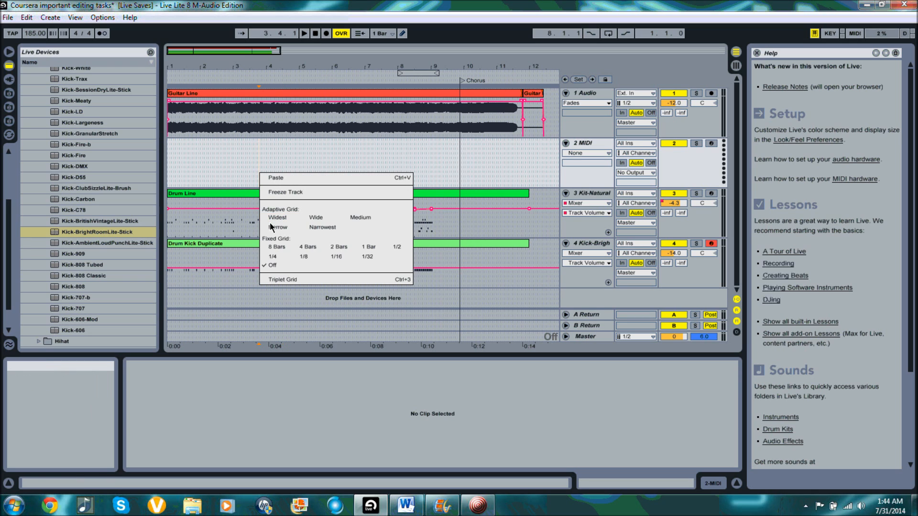
{"action": "left_click", "coordinate": [270, 222]}
{"action": "right_click", "coordinate": [269, 170]}
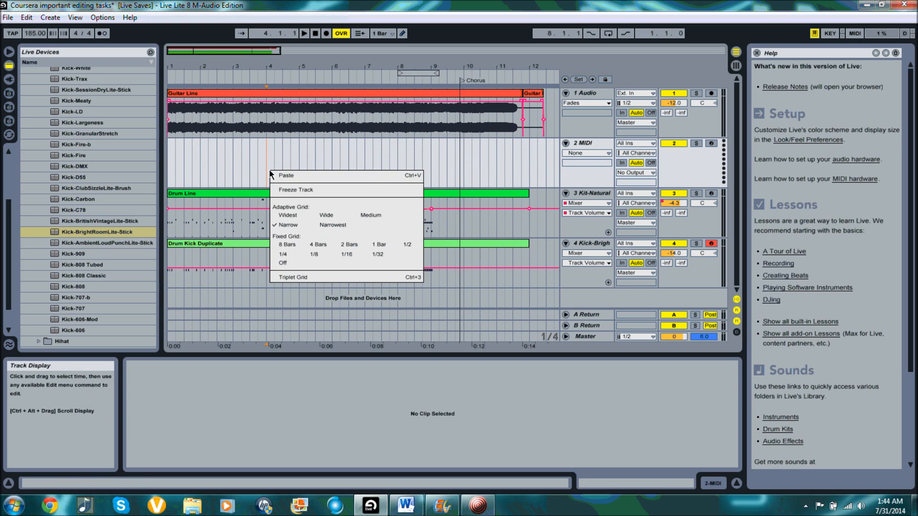
{"action": "left_click", "coordinate": [332, 215]}
Try moving the Drum Line clip along the grid to 3.1.1 and undo the move
{"action": "left_click_drag", "start_coordinate": [251, 193], "coordinate": [295, 190]}
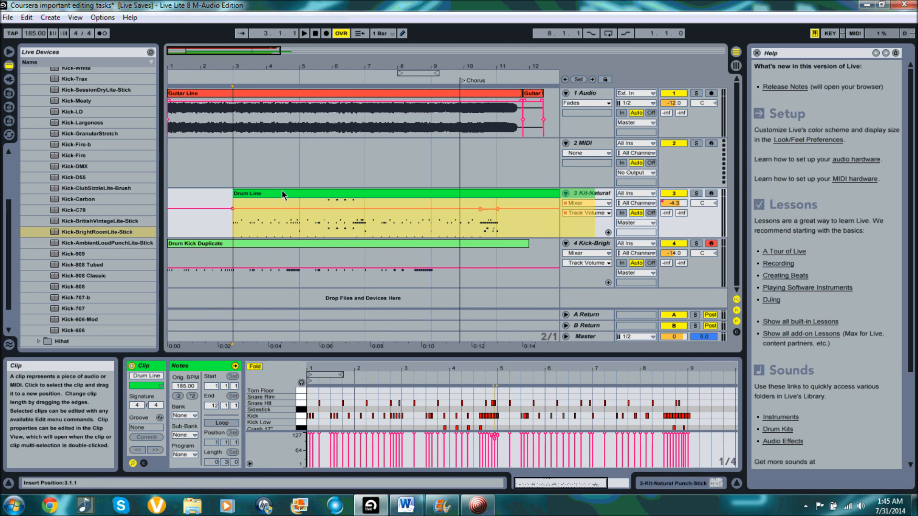
{"action": "key", "text": "ctrl+z"}
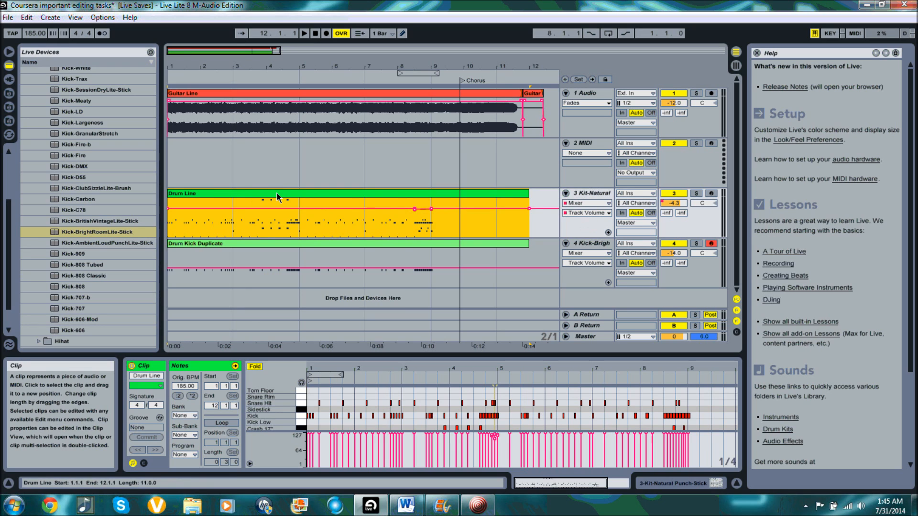
Move the Drum Line clip off the grid so that it starts at about 1.4.4
{"action": "key", "text": "Right"}
{"action": "left_click", "coordinate": [279, 193]}
{"action": "left_click_drag", "start_coordinate": [278, 193], "coordinate": [310, 194]}
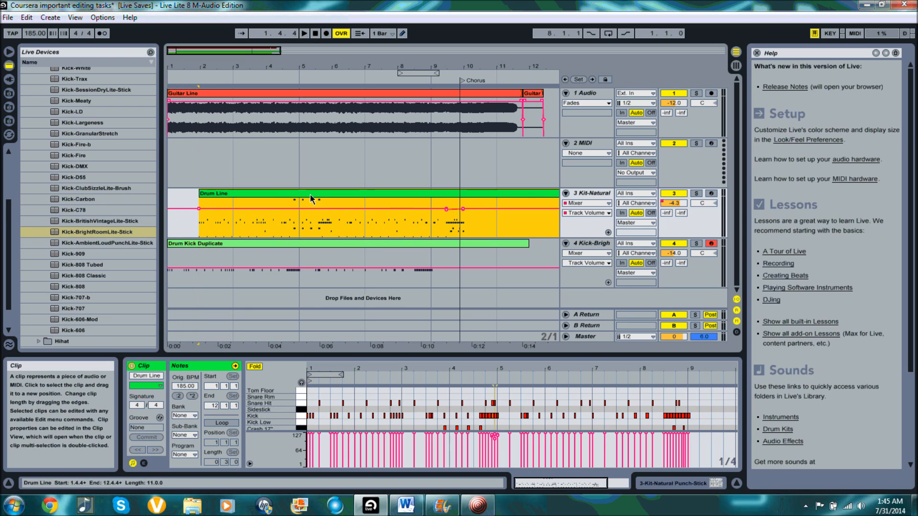
Move the Drum Line clip slightly earlier in the arrangement, back toward the first bar
{"action": "left_click", "coordinate": [310, 198]}
{"action": "left_click_drag", "start_coordinate": [310, 198], "coordinate": [297, 199]}
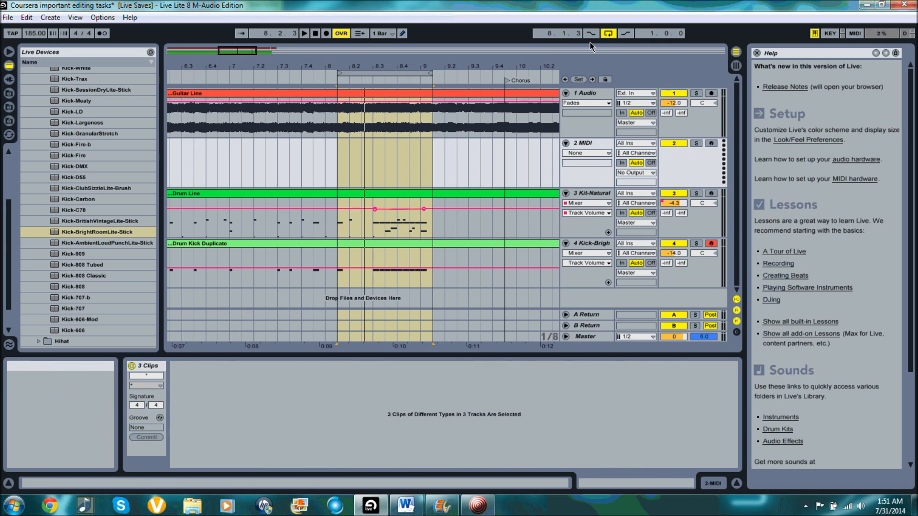
Toggle the arrangement loop off and on, then play the one-bar loop starting at 8.1.3 and stop playback
{"action": "left_click", "coordinate": [609, 34]}
{"action": "left_click", "coordinate": [608, 33]}
{"action": "mouse_move", "coordinate": [392, 73]}
{"action": "left_mouse_down"}
{"action": "mouse_move", "coordinate": [377, 75]}
{"action": "mouse_move", "coordinate": [432, 74]}
{"action": "left_mouse_up"}
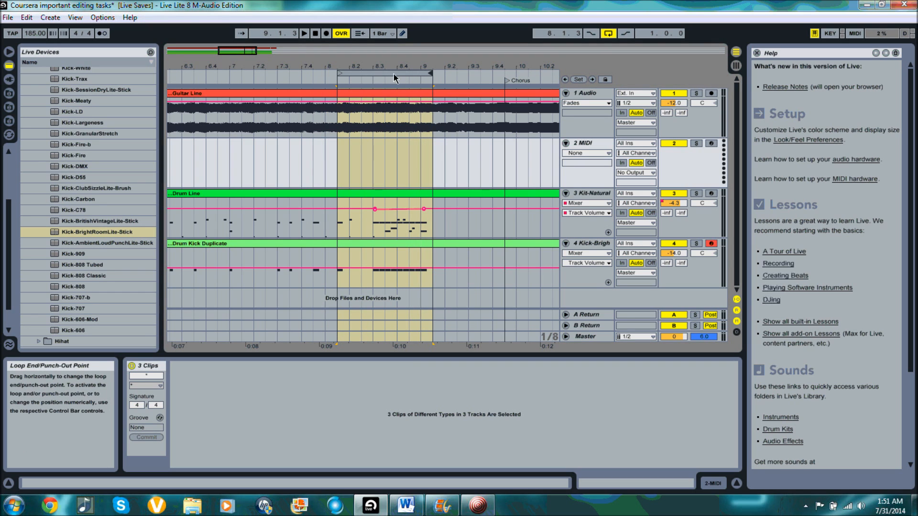
{"action": "mouse_move", "coordinate": [340, 74]}
{"action": "left_mouse_down"}
{"action": "mouse_move", "coordinate": [332, 75]}
{"action": "mouse_move", "coordinate": [340, 76]}
{"action": "left_mouse_up"}
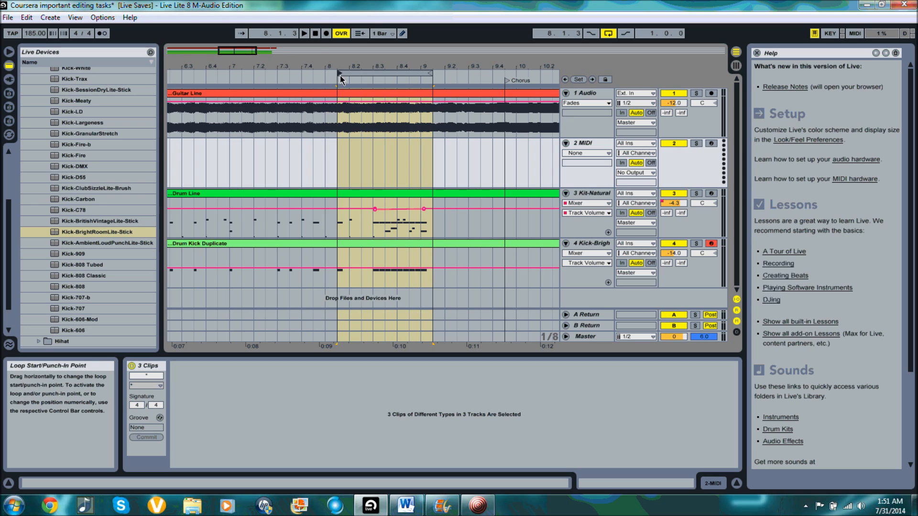
{"action": "left_click", "coordinate": [303, 34]}
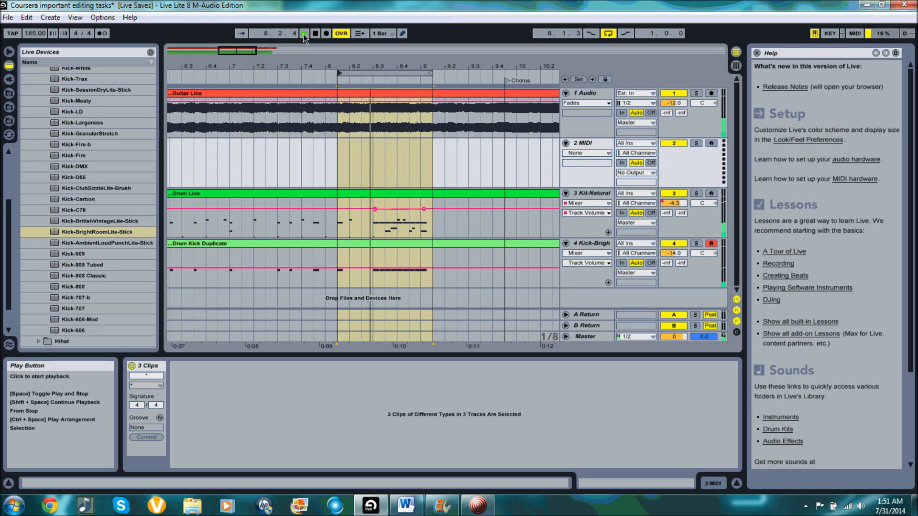
{"action": "left_click", "coordinate": [315, 33]}
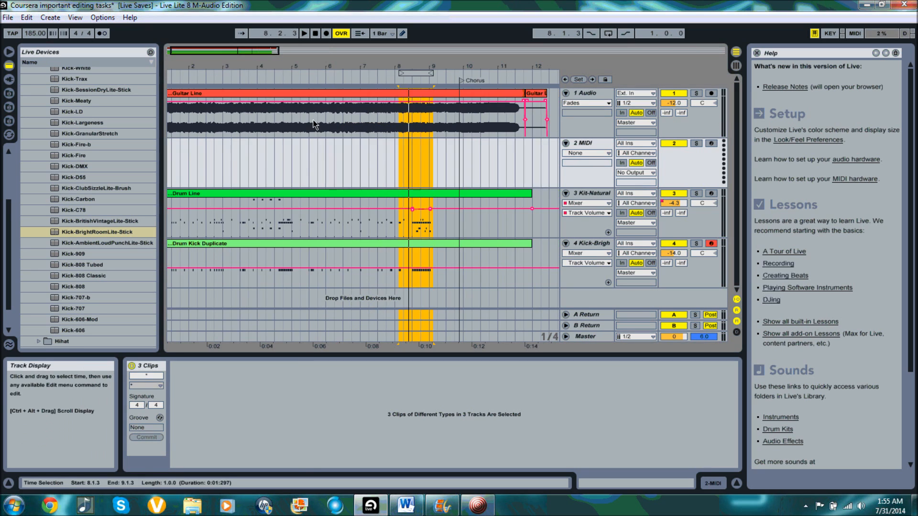
Add locators to the arrangement at 5.3.1, 4.4.1 and 6.3.1
{"action": "left_click", "coordinate": [309, 117]}
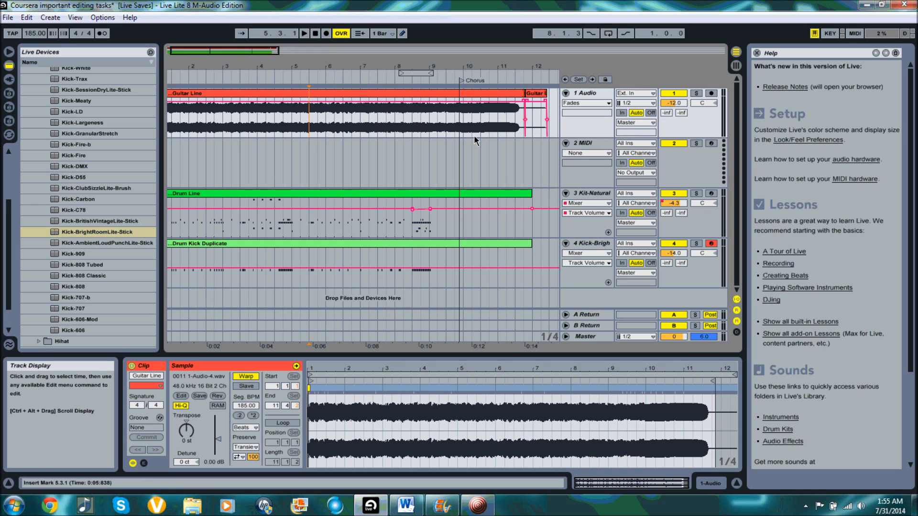
{"action": "left_click", "coordinate": [578, 79]}
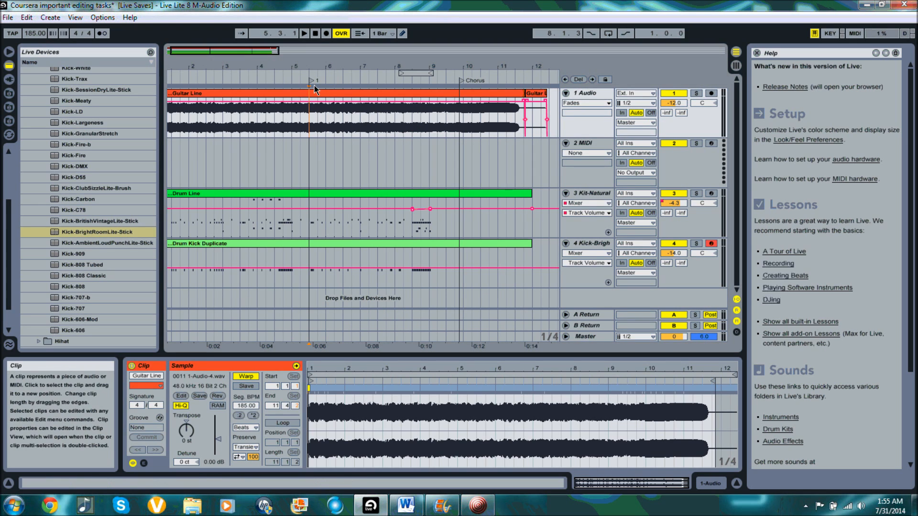
{"action": "left_click", "coordinate": [283, 110]}
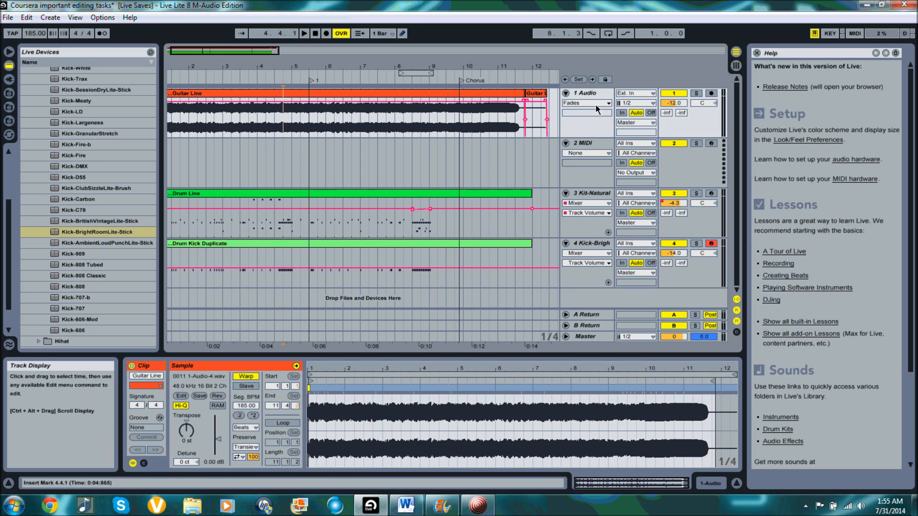
{"action": "left_click", "coordinate": [579, 80]}
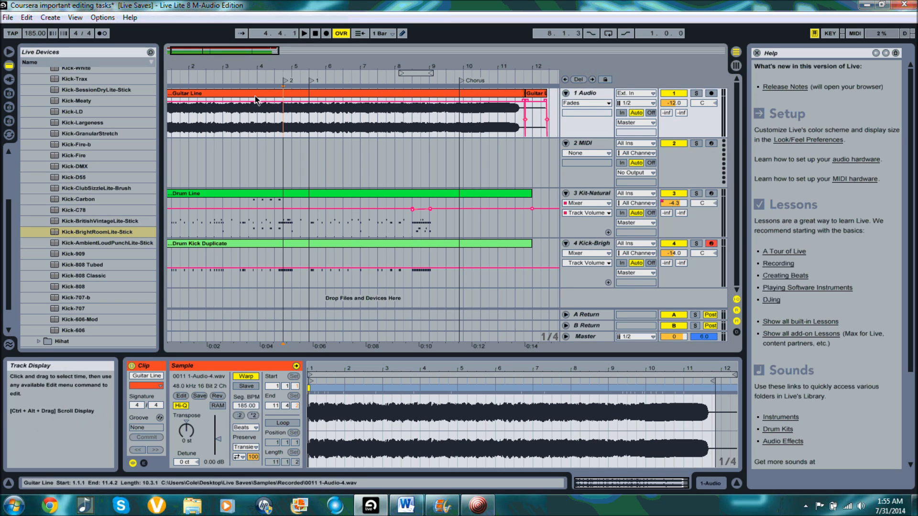
{"action": "left_click", "coordinate": [345, 113]}
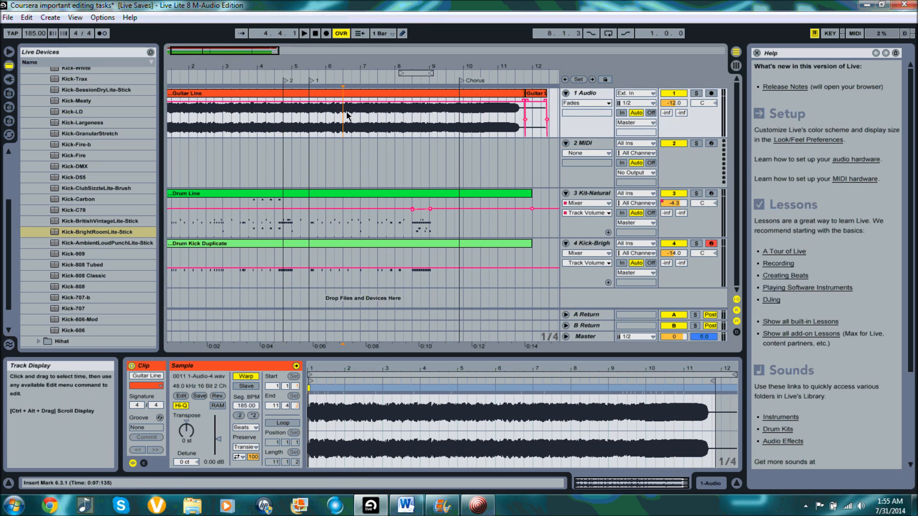
{"action": "left_click", "coordinate": [579, 79]}
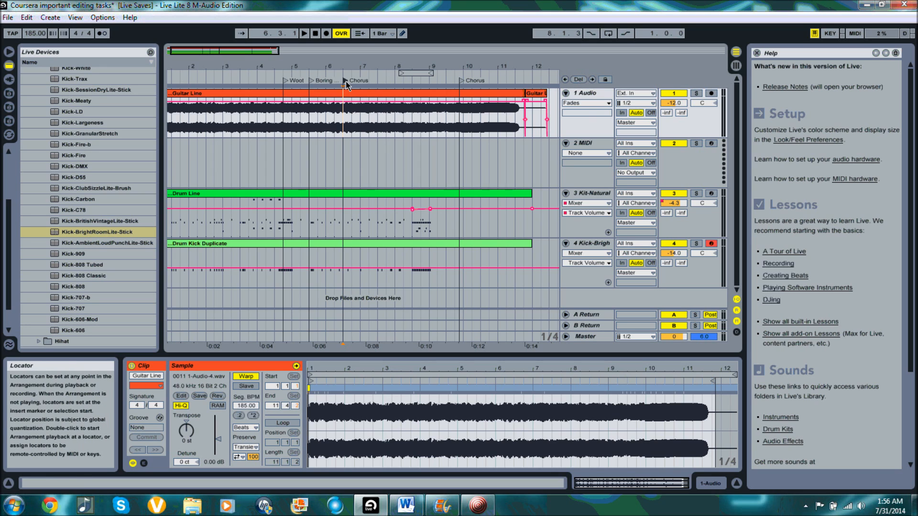
Rename the locator at 6.3.1 as What?, the one at 5.3.1 as Yay yuh and the one at 4.4.1 as Okay
{"action": "key", "text": "ctrl+r"}
{"action": "type", "text": "What?"}
{"action": "left_click", "coordinate": [312, 81]}
{"action": "key", "text": "ctrl+r"}
{"action": "type", "text": "Y"}
{"action": "type", "text": "ays"}
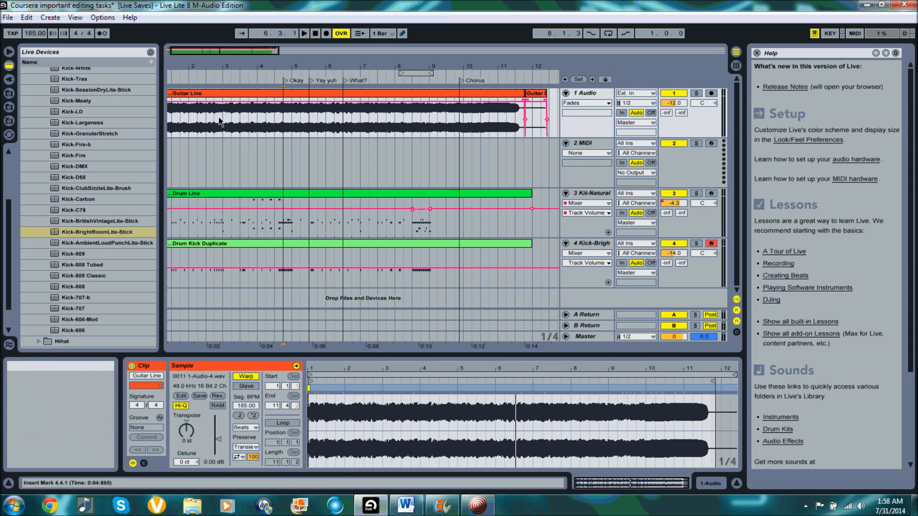
Zoom in as closely as possible on the Guitar Line waveform just after 3.2.1 to examine its detail
{"action": "left_click", "coordinate": [233, 119]}
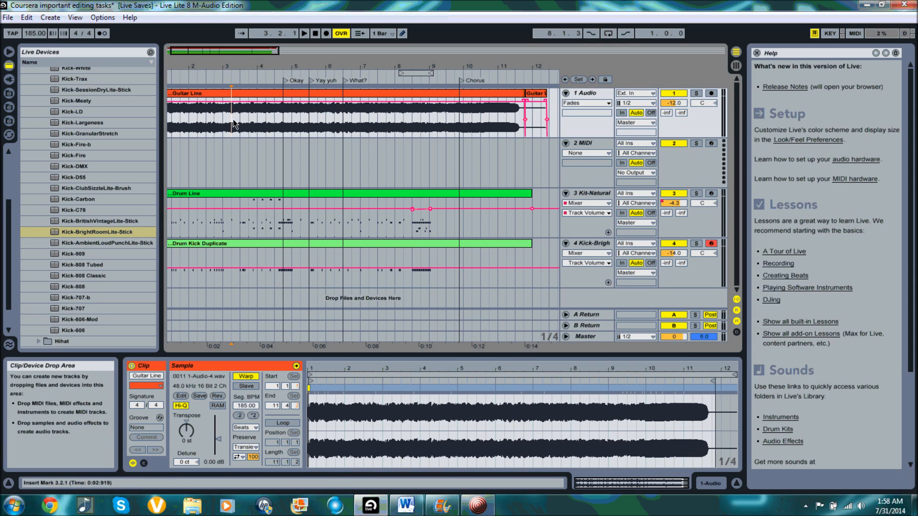
{"action": "key", "text": "plus"}
{"action": "key", "text": "plus"}
{"action": "key", "text": "plus"}
{"action": "key", "text": "plus"}
{"action": "key", "text": "plus"}
{"action": "key", "text": "plus"}
{"action": "key", "text": "plus"}
{"action": "key", "text": "plus"}
{"action": "key", "text": "plus"}
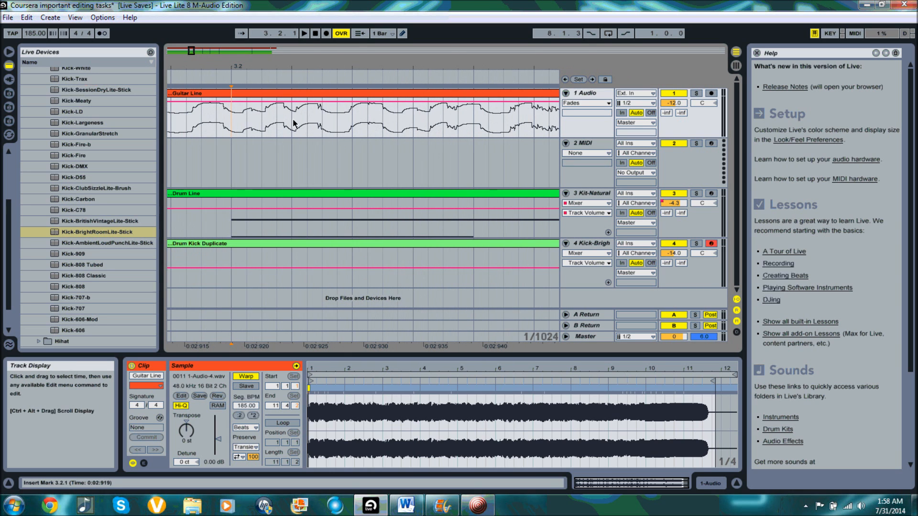
{"action": "left_click", "coordinate": [330, 122]}
{"action": "key", "text": "plus"}
{"action": "key", "text": "plus"}
{"action": "left_click", "coordinate": [314, 120]}
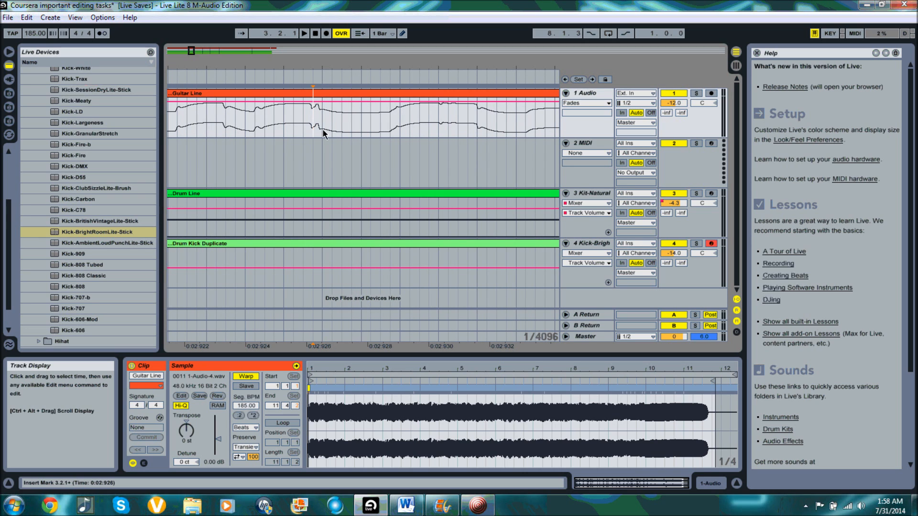
{"action": "key", "text": "plus"}
{"action": "key", "text": "plus"}
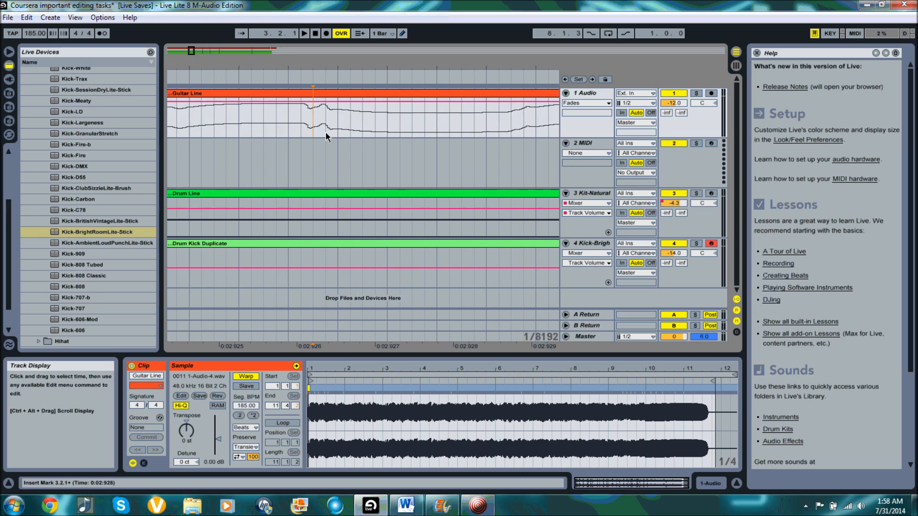
{"action": "key", "text": "plus"}
{"action": "key", "text": "plus"}
{"action": "key", "text": "plus"}
Zoom the arrangement back out from the waveform detail and return the view to the opening bars
{"action": "key", "text": "minus"}
{"action": "key", "text": "minus"}
{"action": "key", "text": "minus"}
{"action": "key", "text": "minus"}
{"action": "key", "text": "minus"}
{"action": "key", "text": "minus"}
{"action": "key", "text": "minus"}
{"action": "key", "text": "minus"}
{"action": "mouse_move", "coordinate": [328, 64]}
{"action": "left_mouse_down"}
{"action": "mouse_move", "coordinate": [293, 63]}
{"action": "mouse_move", "coordinate": [439, 63]}
{"action": "left_mouse_up"}
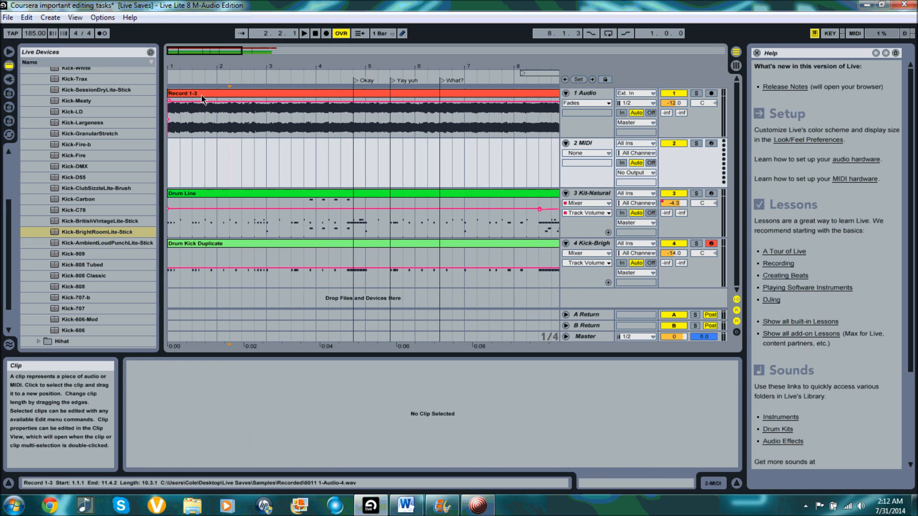
Rename the Record 1-3 clip on the audio track as Guitar Line
{"action": "left_click", "coordinate": [198, 98]}
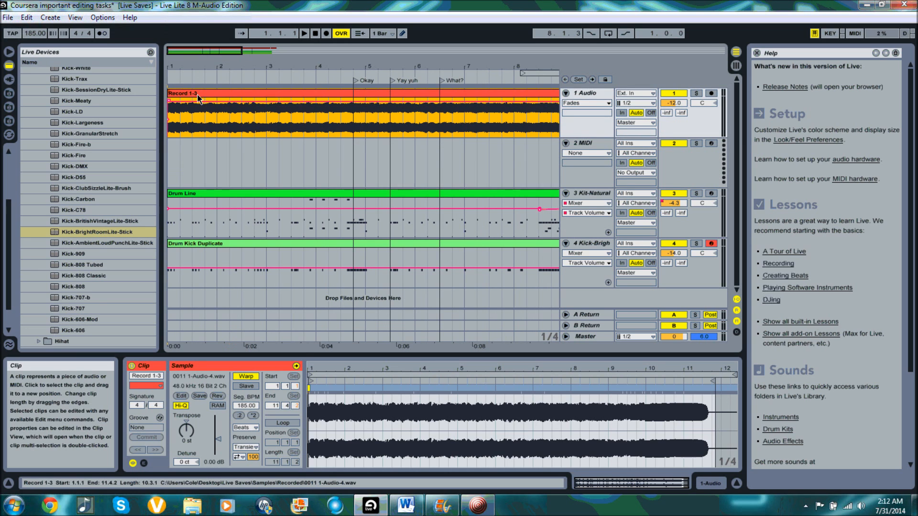
{"action": "right_click", "coordinate": [198, 98]}
{"action": "left_click", "coordinate": [219, 151]}
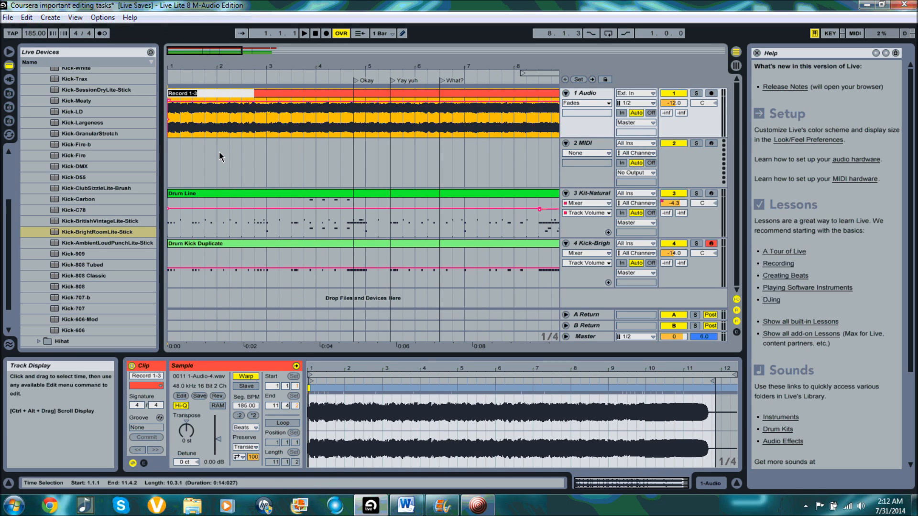
{"action": "type", "text": "Guitar Line"}
{"action": "left_click", "coordinate": [220, 152]}
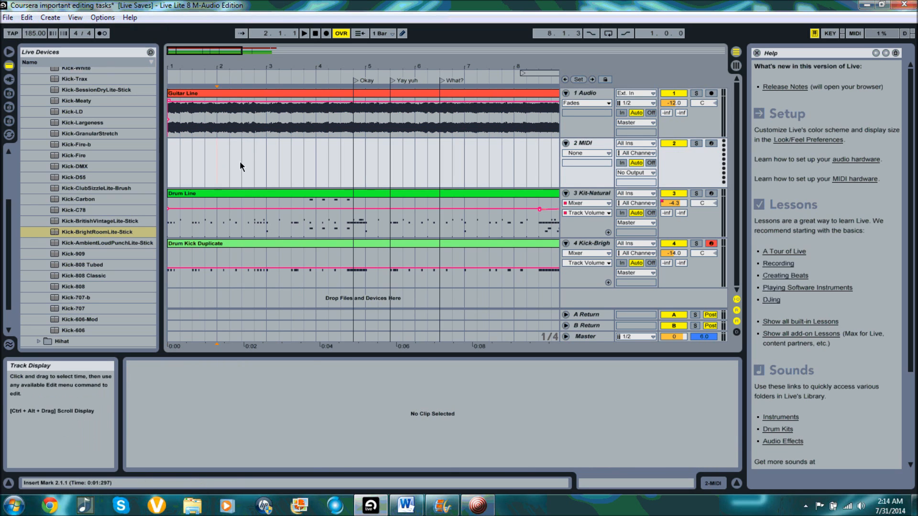
Recolor the Drum Line and Guitar Line clips dark orange and the Drum Kick Duplicate clip olive
{"action": "right_click", "coordinate": [234, 198]}
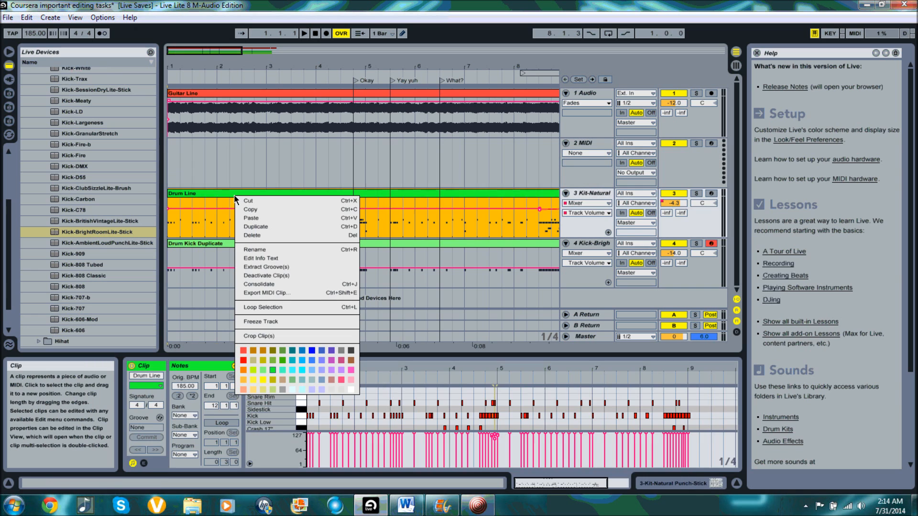
{"action": "left_click", "coordinate": [264, 351]}
{"action": "right_click", "coordinate": [251, 245]}
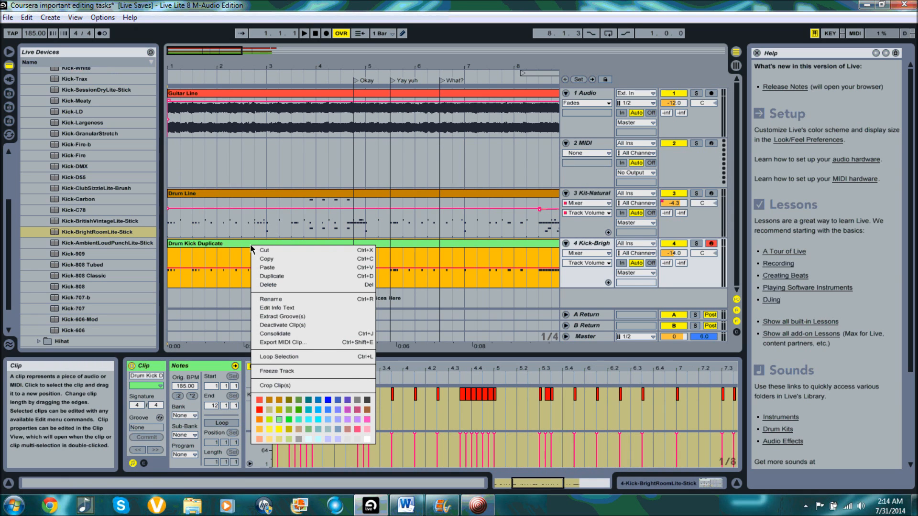
{"action": "left_click", "coordinate": [292, 401]}
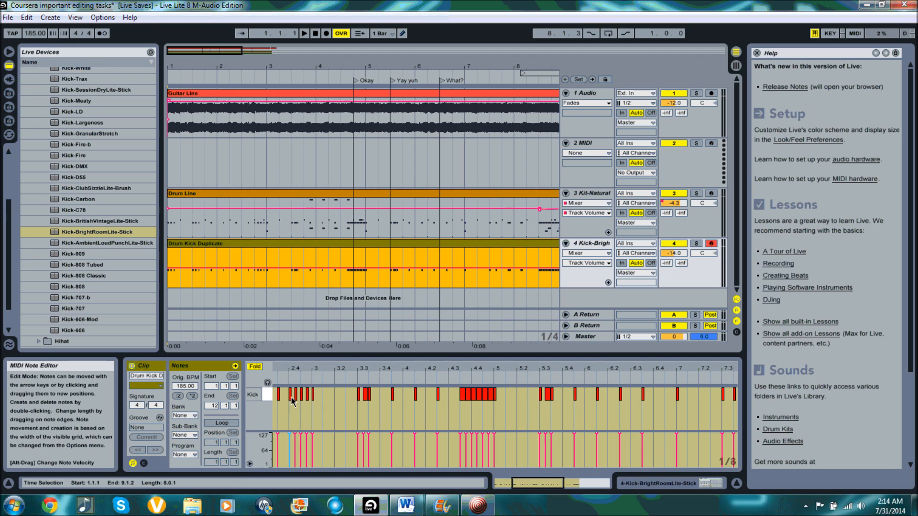
{"action": "right_click", "coordinate": [229, 96]}
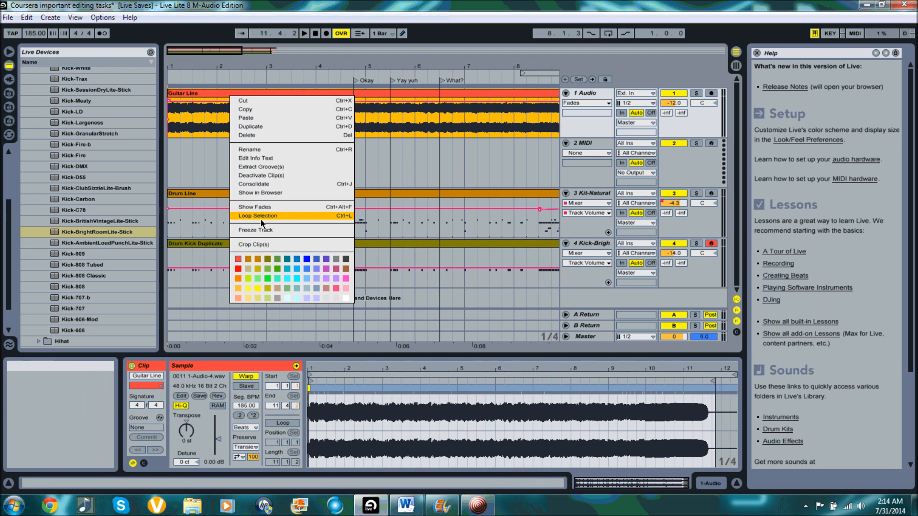
{"action": "left_click", "coordinate": [248, 259]}
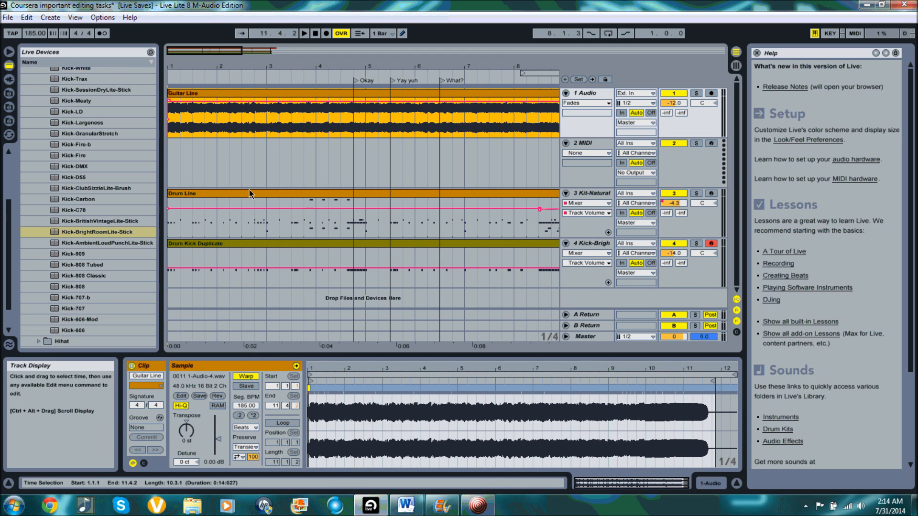
{"action": "right_click", "coordinate": [248, 192]}
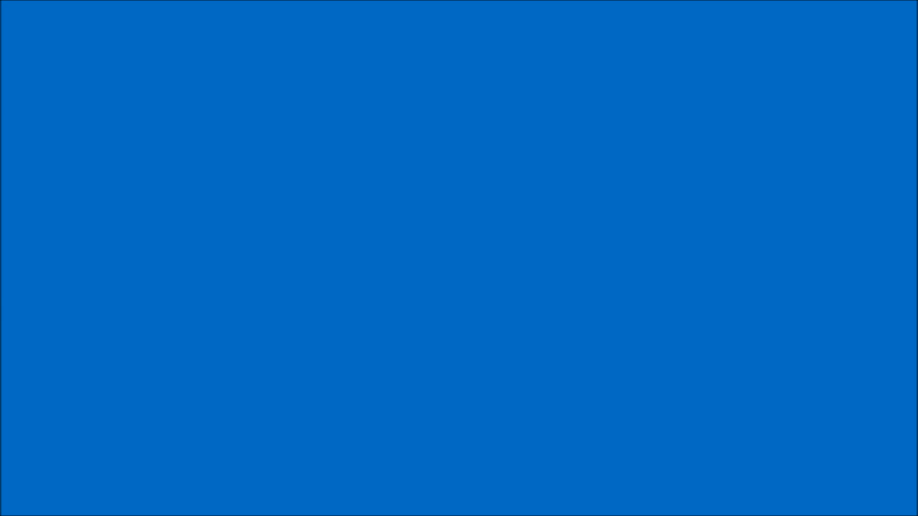